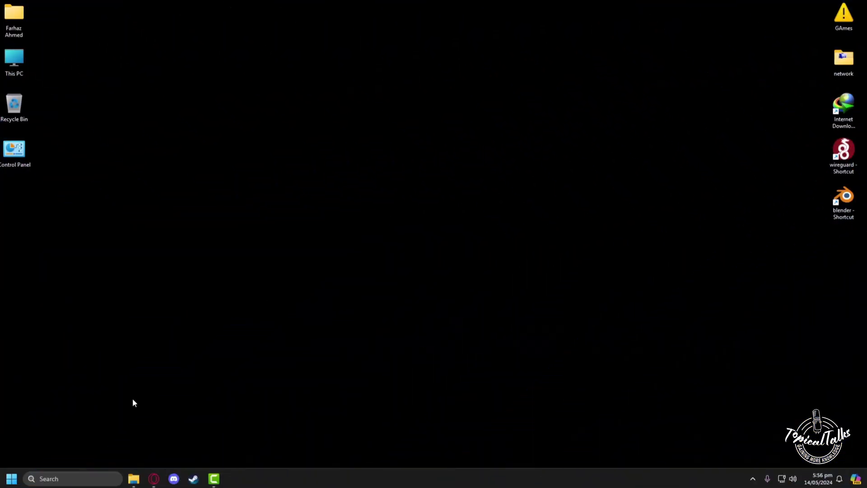
Step: Search Windows for 'roblox studio' and launch Roblox Studio
left_click(72, 476)
type("run")
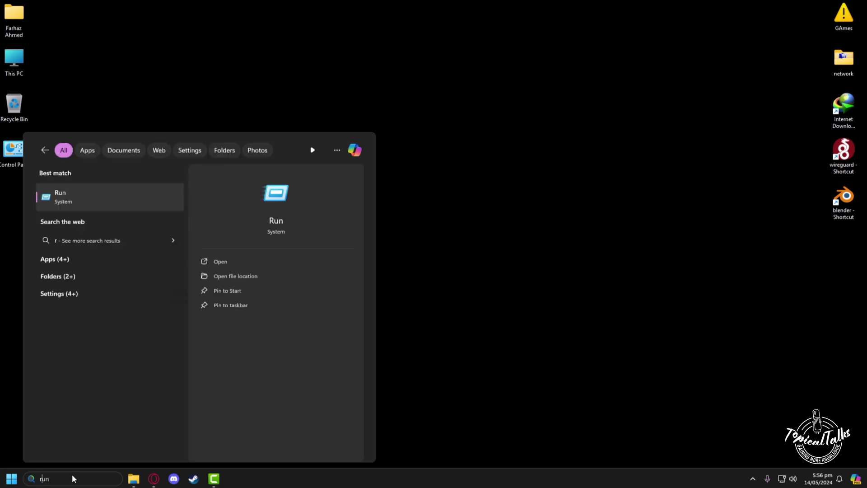
key("BackSpace")
key("BackSpace")
key("BackSpace")
type("roblox stud")
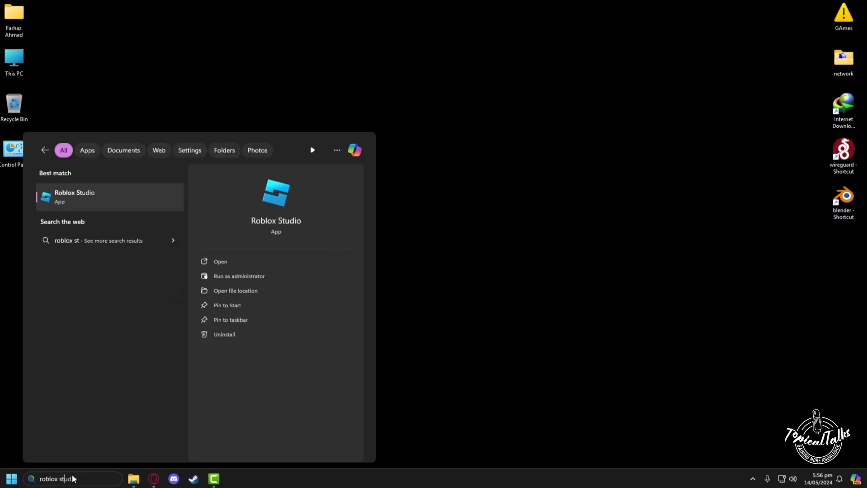
type("io")
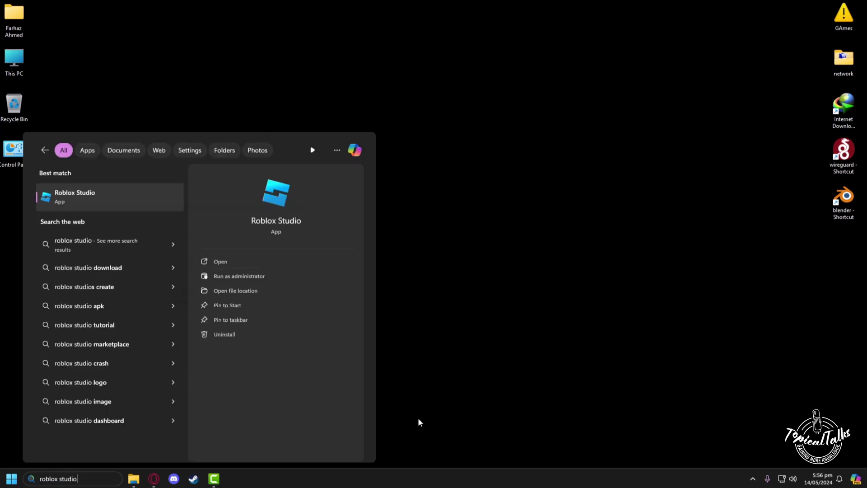
left_click(234, 264)
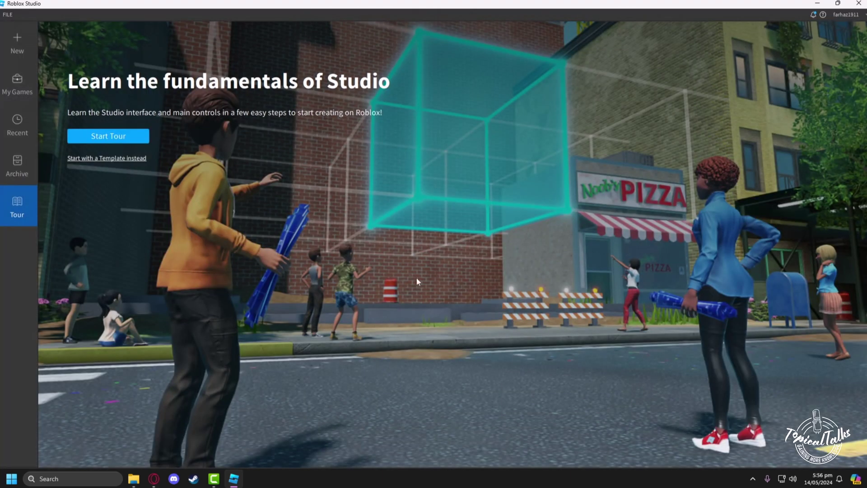
Step: Load the 'krakens Game' place from the My Games list
left_click(17, 84)
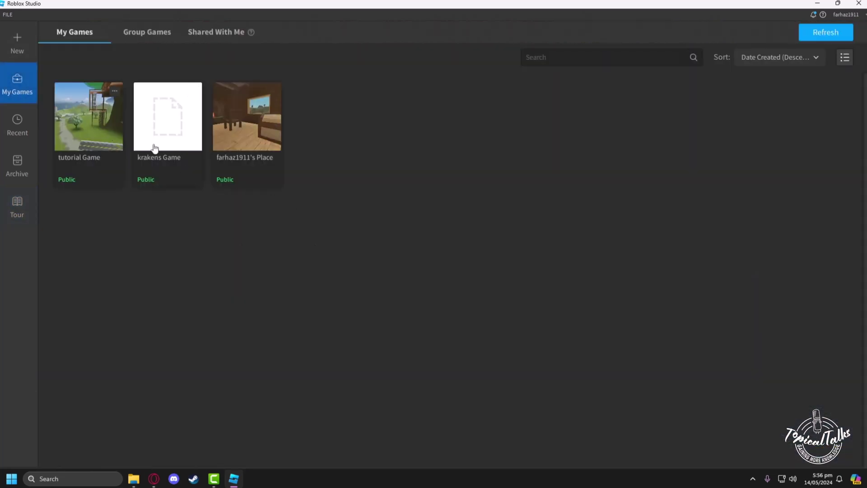
left_click(180, 149)
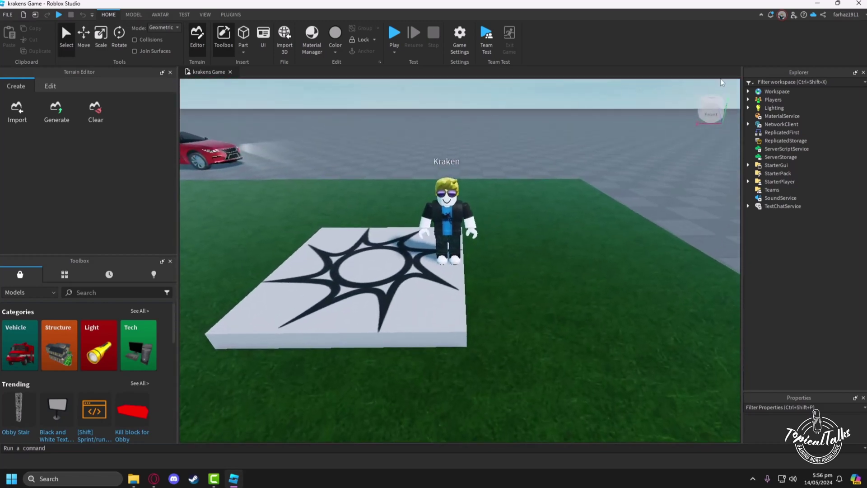
Step: Expand Workspace in Explorer and bring up the character model's context menu
left_click(748, 92)
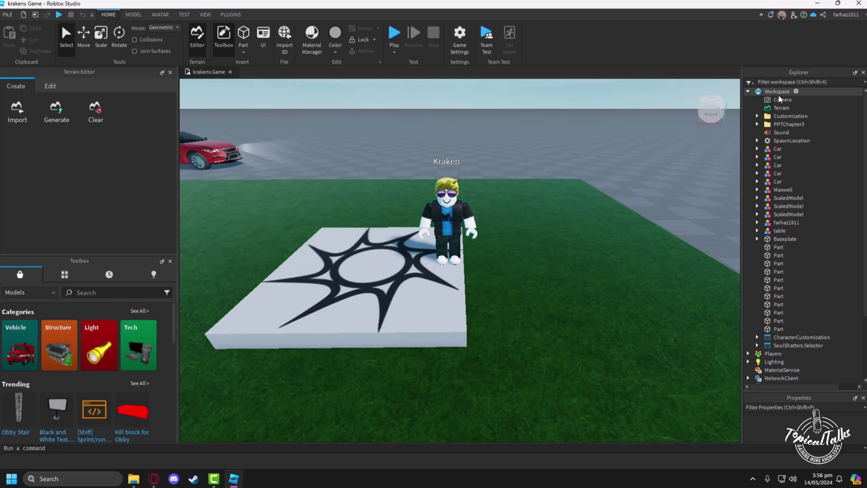
right_click(787, 224)
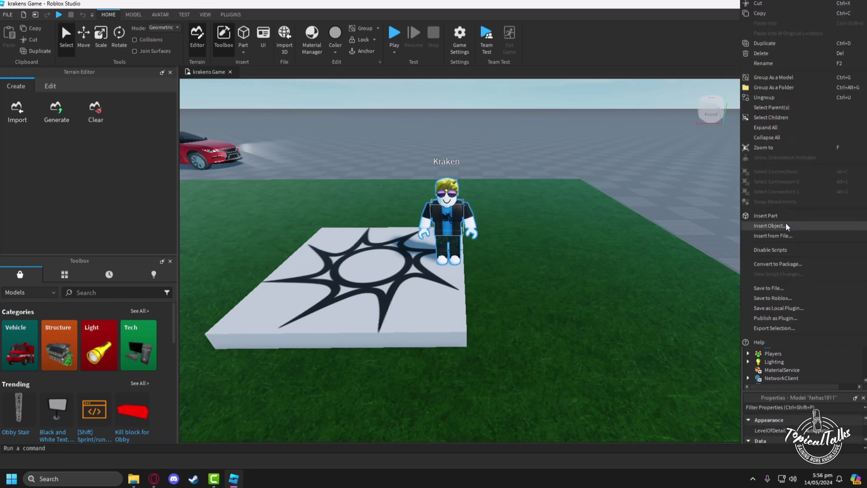
Step: Export the selected character to the Desktop as 'model' (.obj)
left_click(767, 328)
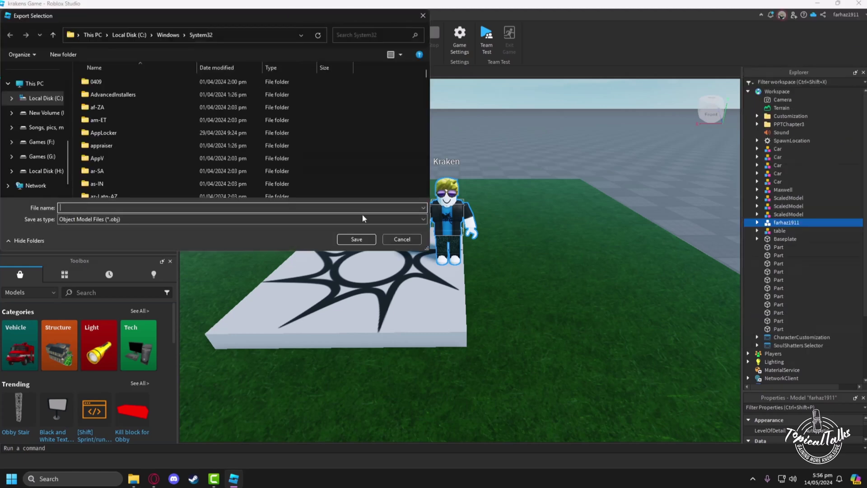
scroll(32, 154, "up", 5)
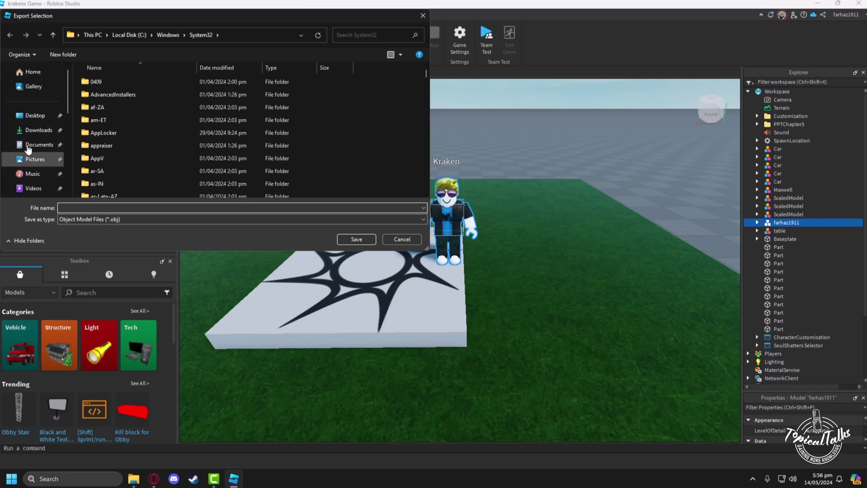
left_click(36, 116)
left_click(97, 207)
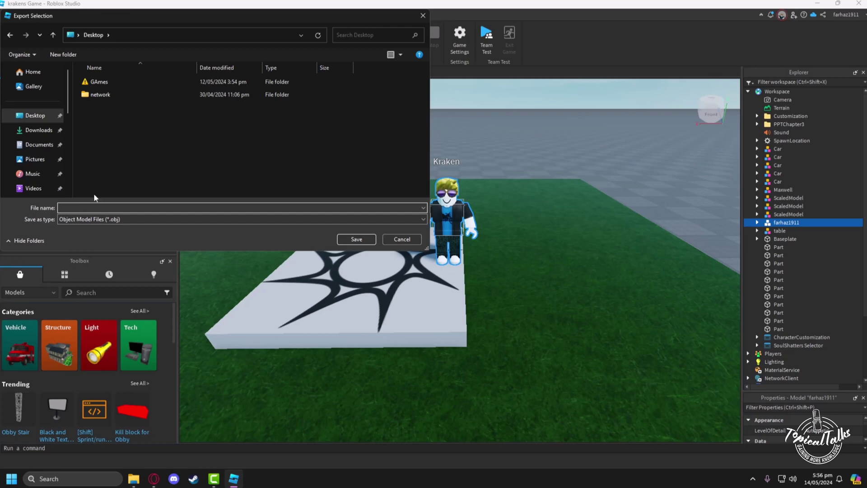
type("model")
left_click(354, 241)
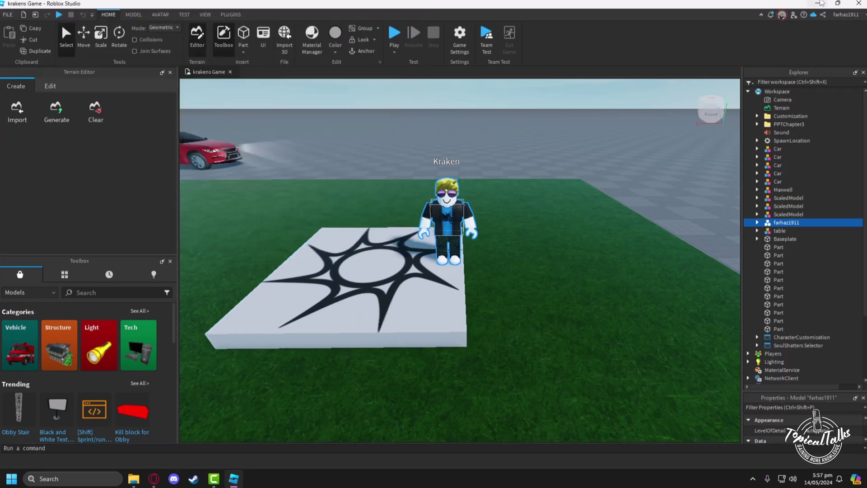
Step: Minimize Roblox Studio and move the five exported files to the desktop centre
left_click(817, 3)
left_click_drag(61, 190, 1, 402)
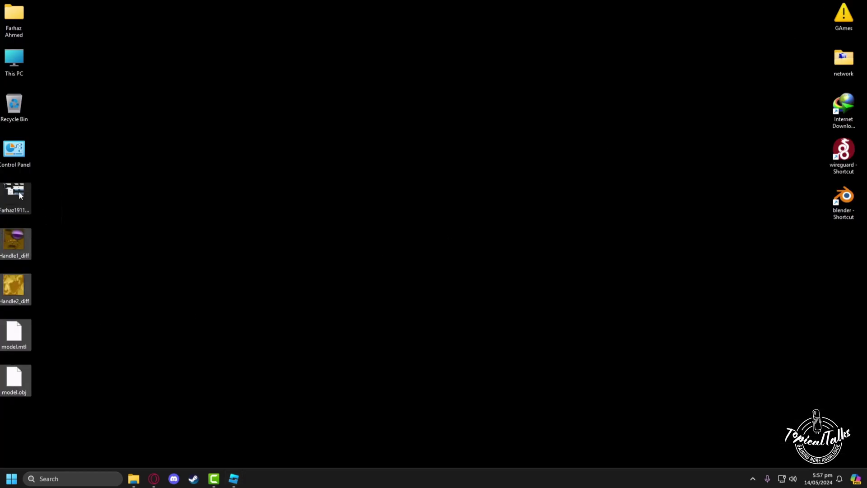
left_click_drag(16, 190, 325, 145)
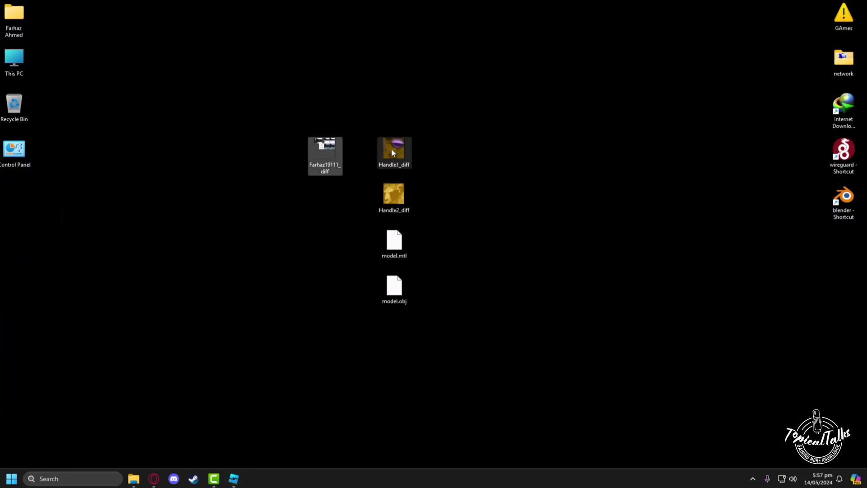
Step: Line up the texture images, model.mtl and model.obj in a single row
left_click_drag(391, 148, 357, 149)
left_click_drag(405, 200, 405, 154)
left_click_drag(394, 242, 428, 152)
left_click_drag(402, 288, 467, 167)
left_click(467, 297)
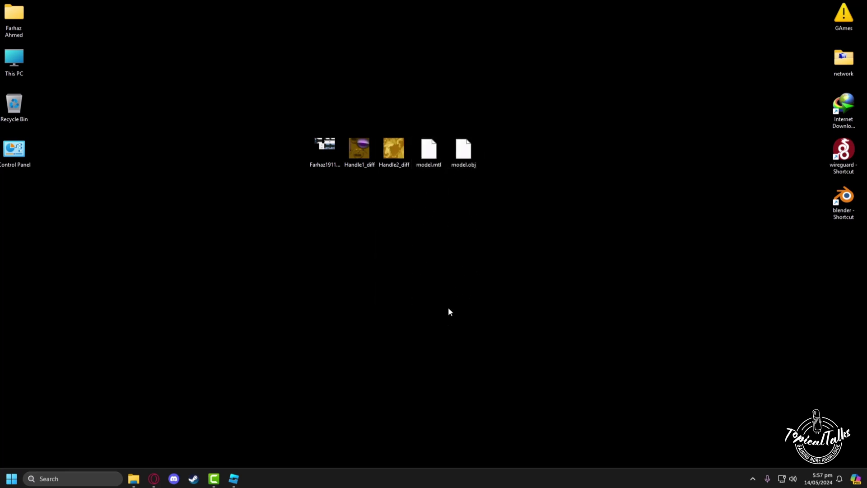
Step: Search Windows for 'blender', correct the misspelling, and launch Blender
left_click(93, 474)
type("ble")
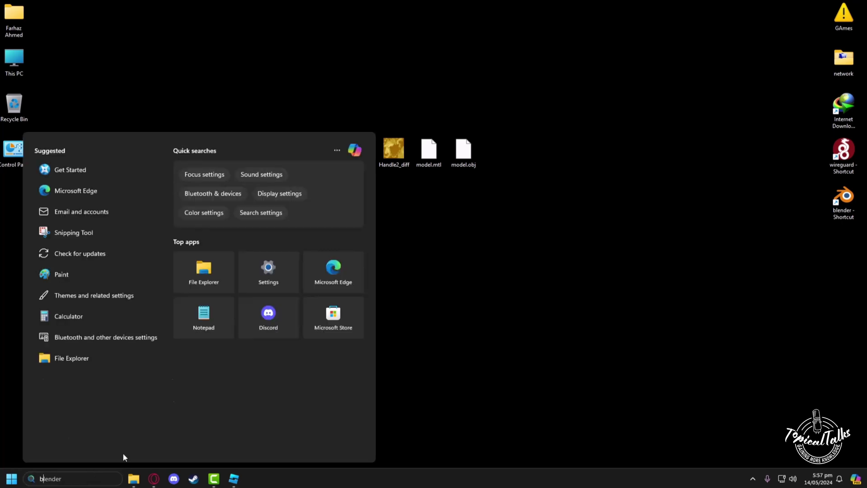
type("dner")
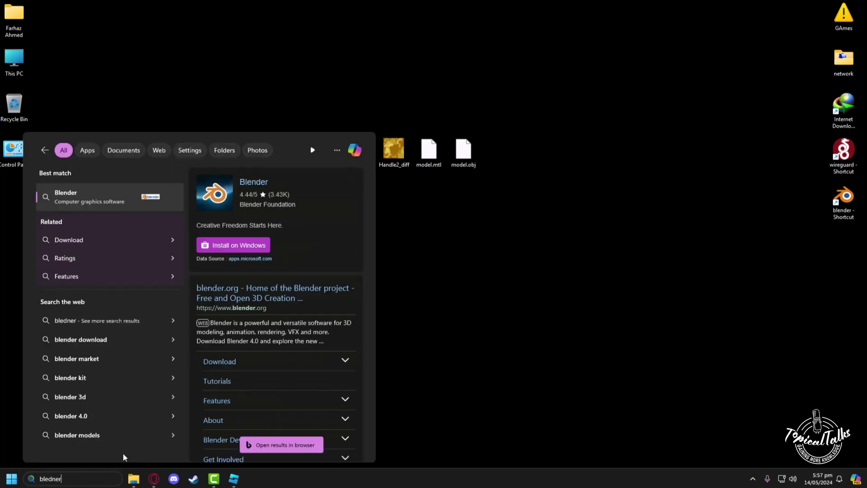
key("BackSpace")
key("BackSpace")
key("BackSpace")
key("BackSpace")
type("n")
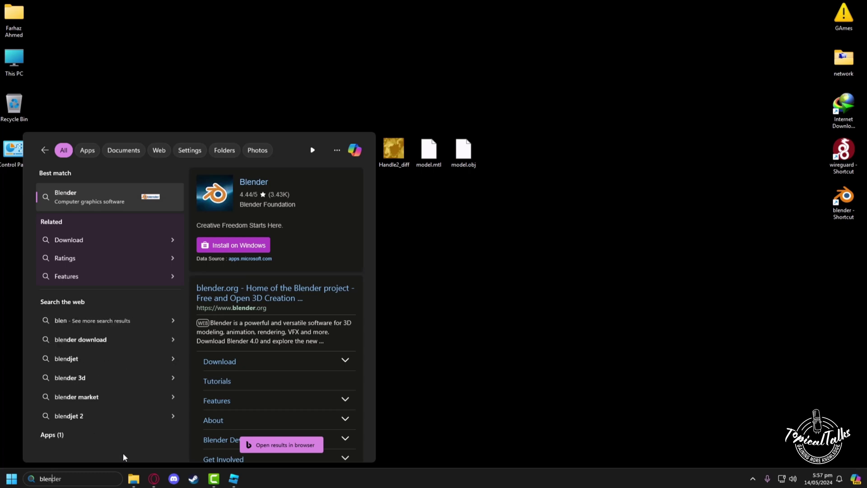
type("deeer")
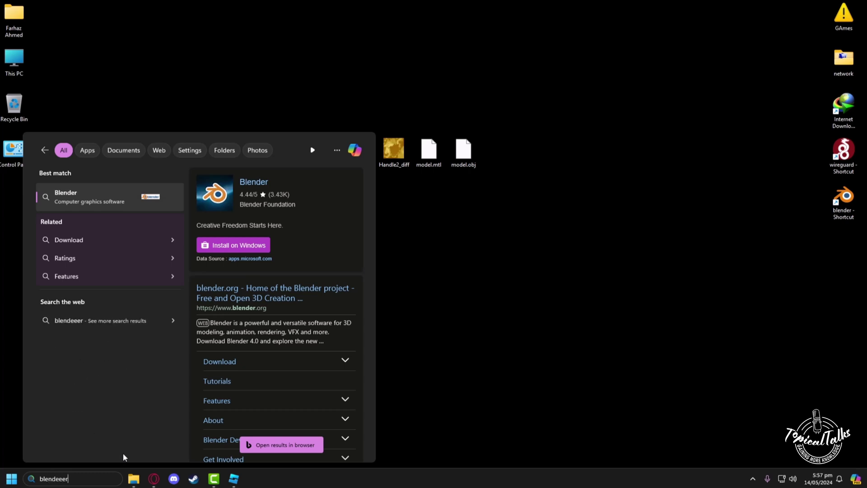
left_click_drag(73, 483, 61, 483)
type("r")
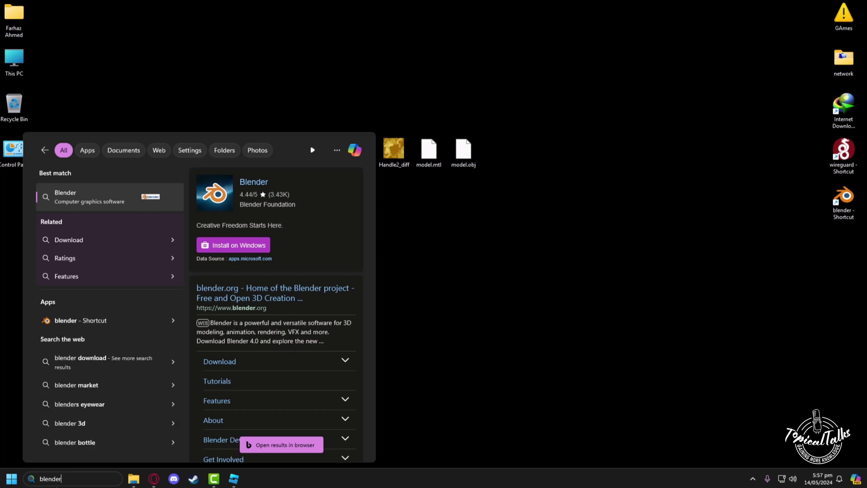
left_click(81, 320)
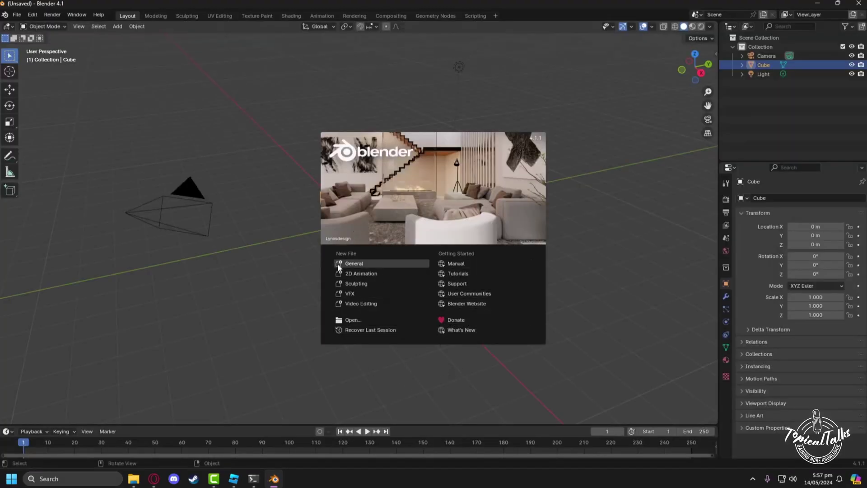
Step: Dismiss the splash screen, deselect the default cube, and reach File > Import's format list
left_click(354, 263)
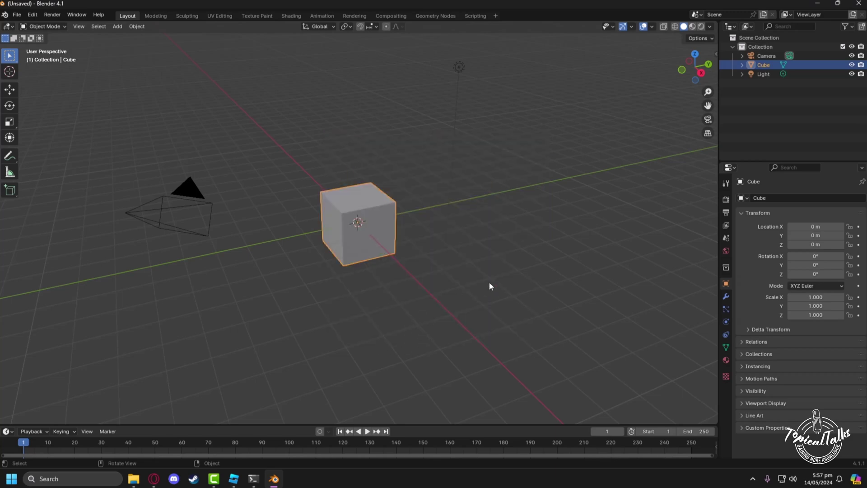
left_click(459, 278)
right_click(468, 285)
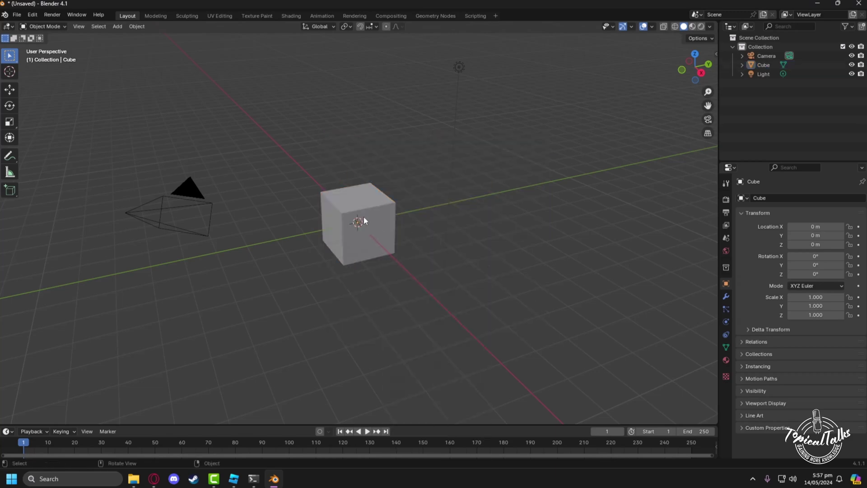
left_click(16, 16)
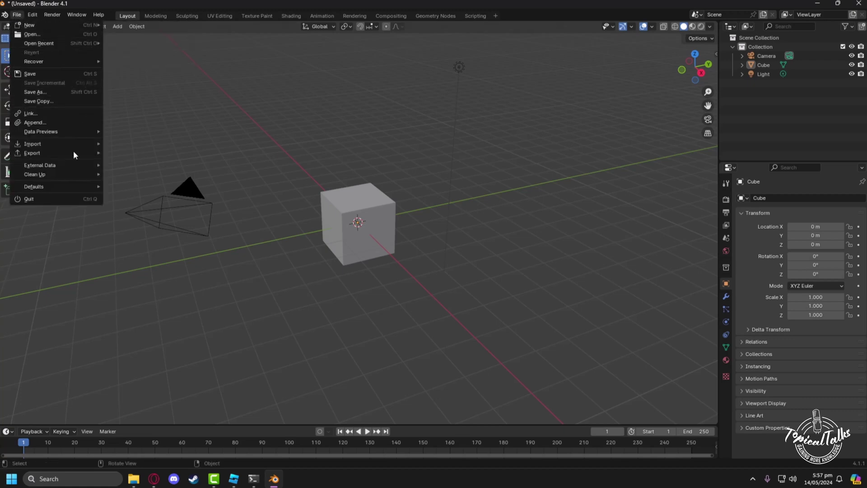
mouse_move(40, 144)
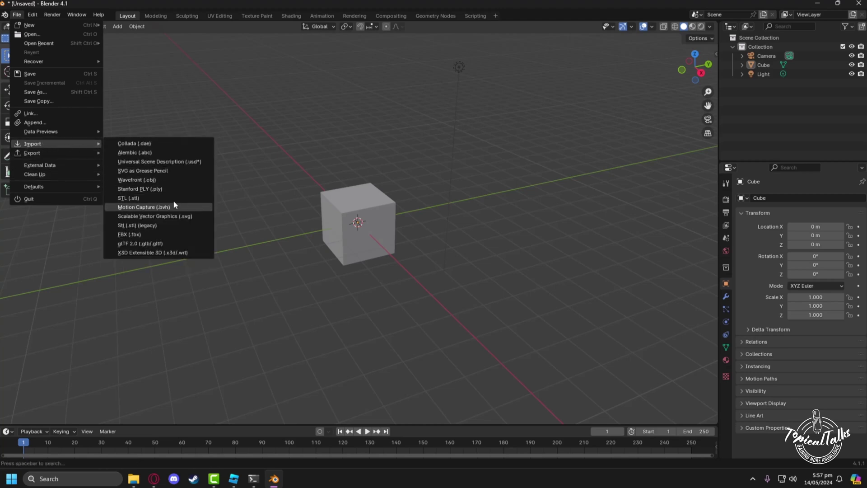
Step: Import model.obj from the Desktop as a Wavefront OBJ
left_click(143, 180)
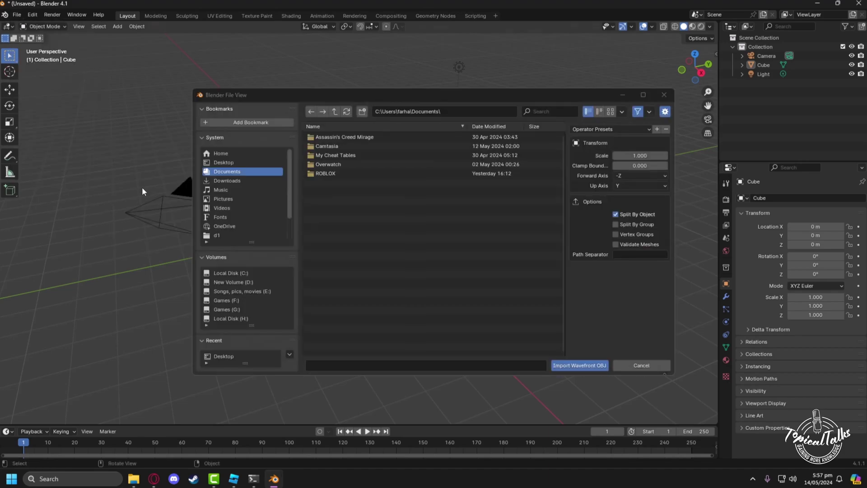
left_click(222, 162)
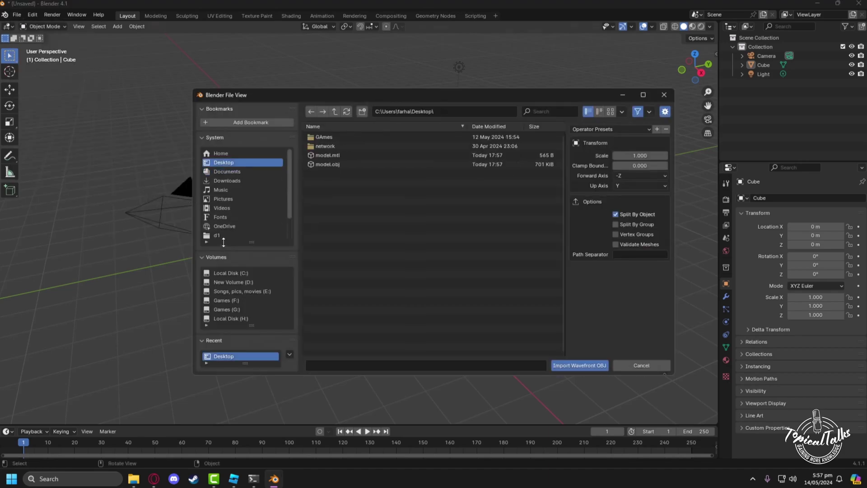
left_click(341, 165)
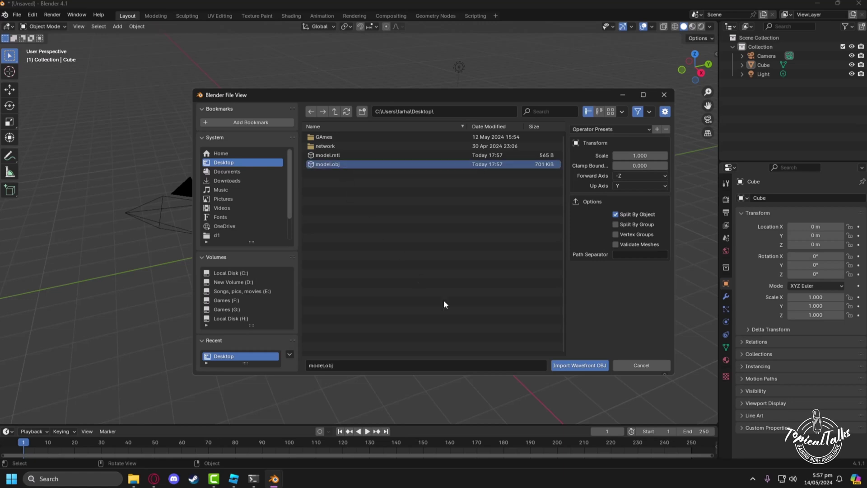
left_click(578, 366)
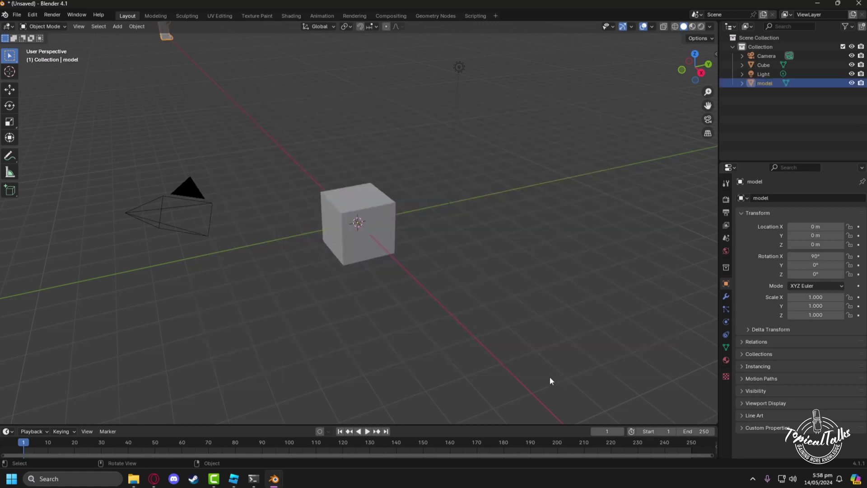
Step: Apply Object > Set Origin > Origin to Geometry to the imported model
middle_click_drag(250, 128, 222, 121)
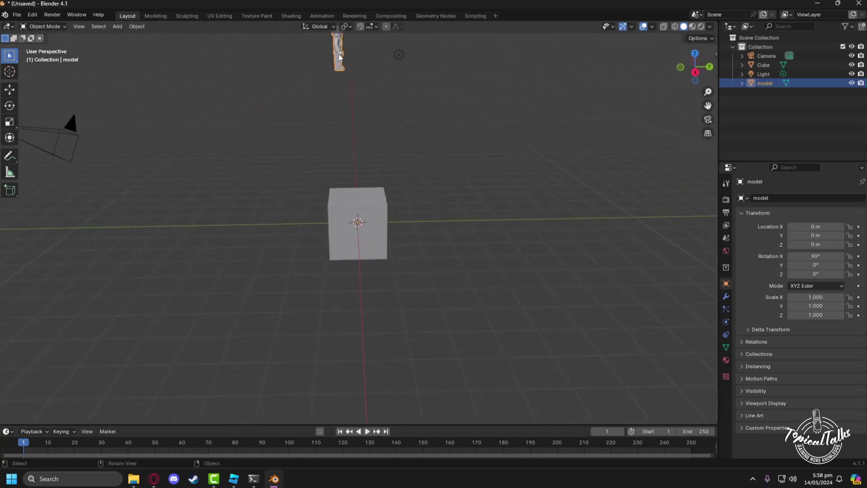
left_click(135, 27)
mouse_move(163, 37)
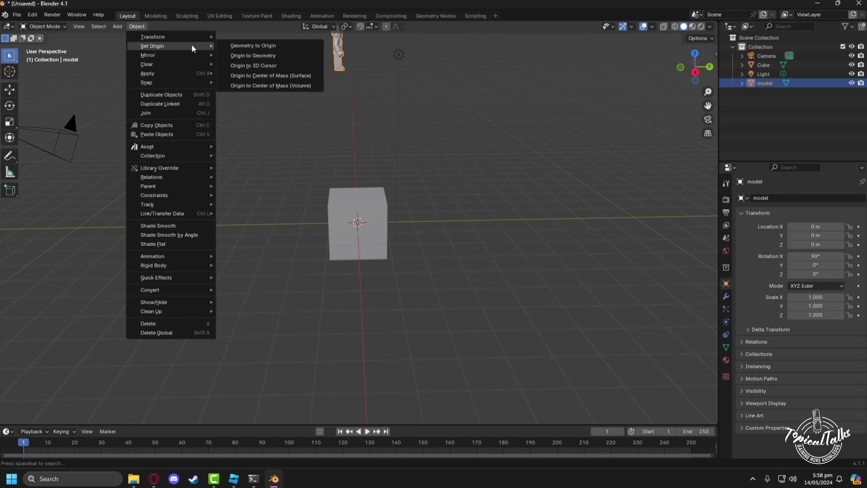
left_click(251, 56)
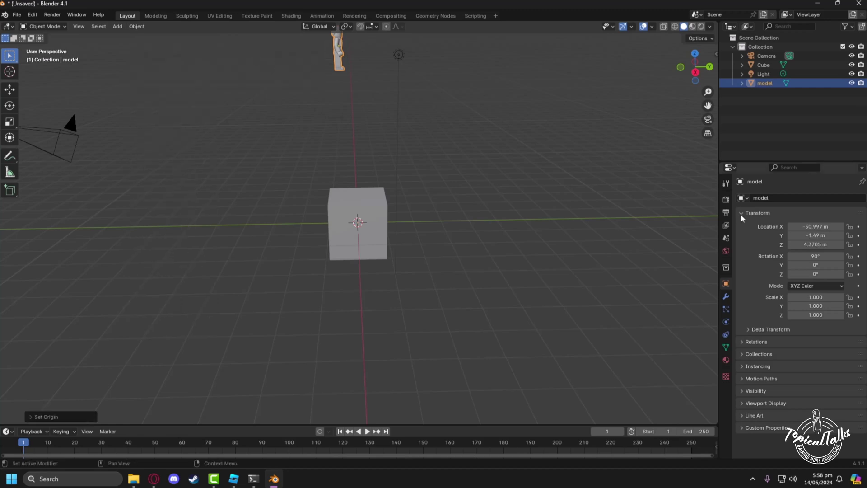
Step: Delete the default Cube from the Outliner
left_click(763, 63)
right_click(760, 62)
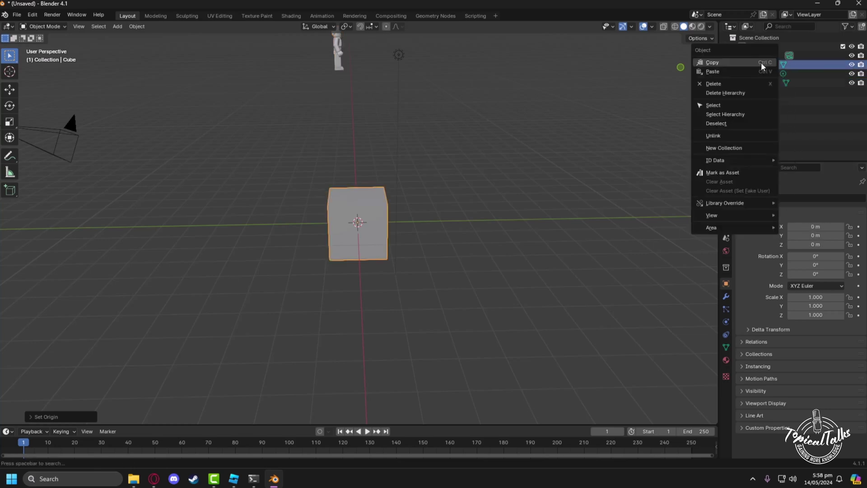
left_click(745, 84)
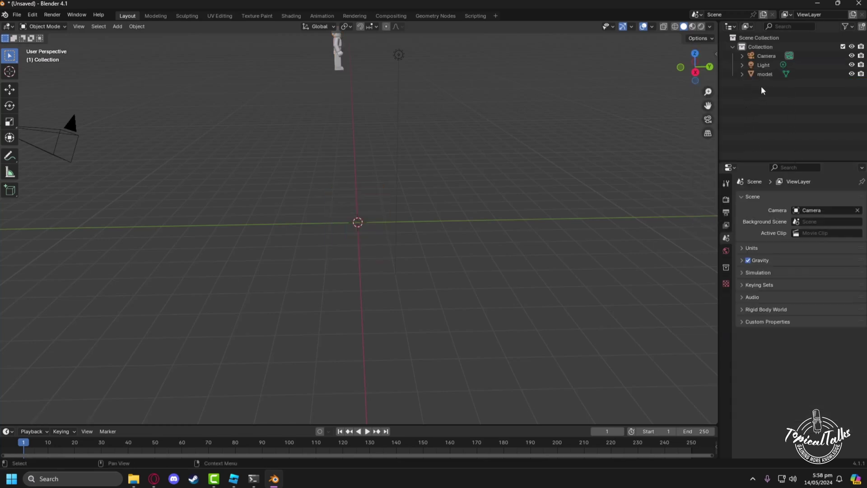
Step: Set the model's Location X and Y to 0 m in Object properties
left_click(763, 75)
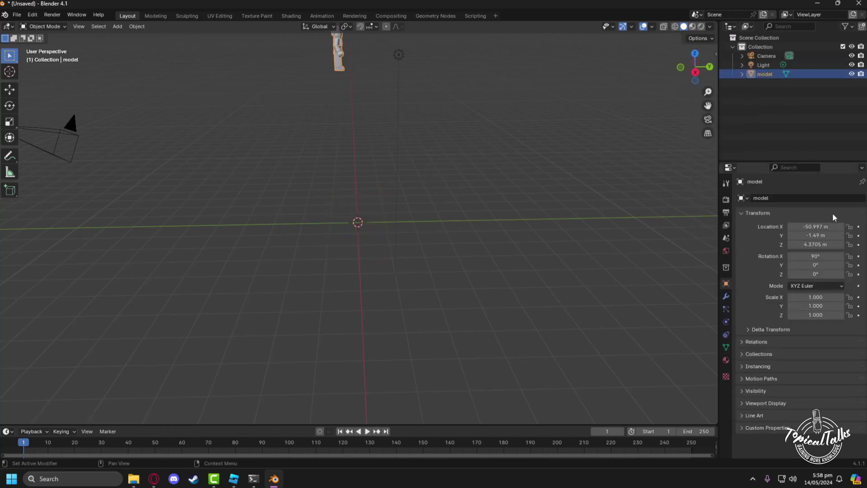
left_click(806, 226)
type("0")
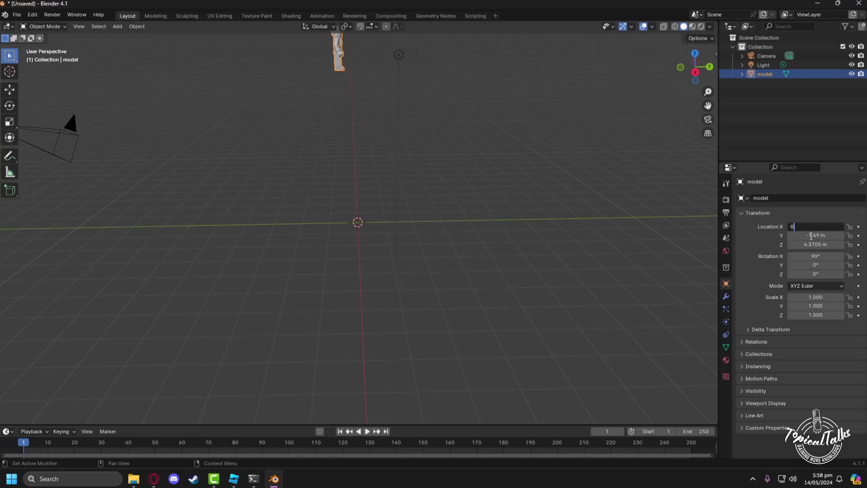
key("Return")
left_click(812, 235)
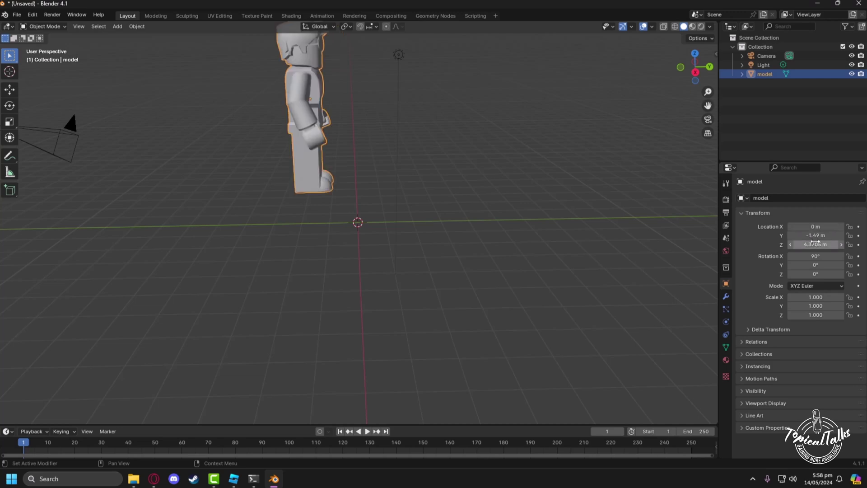
type("0")
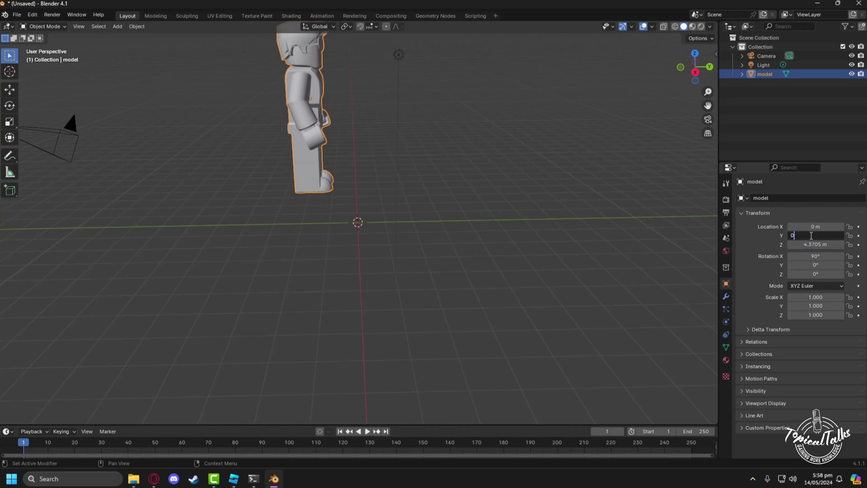
key("Return")
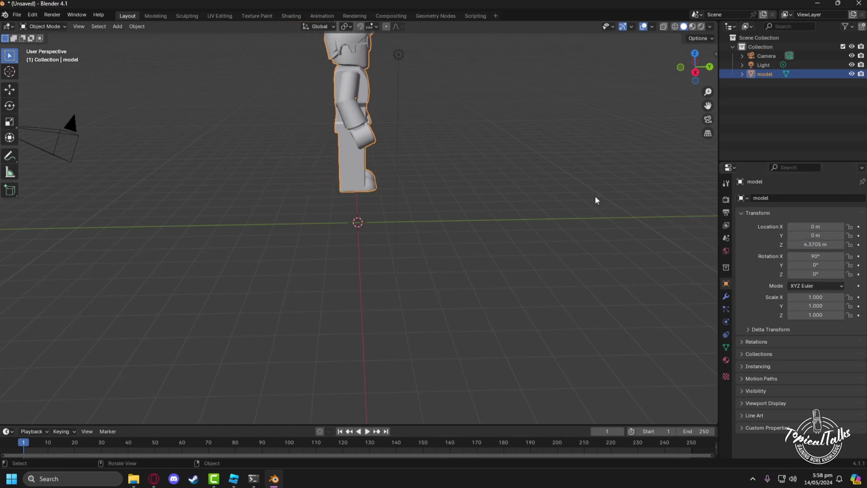
Step: Orbit the viewport to look at the imported character from the front
middle_click_drag(594, 196, 440, 149)
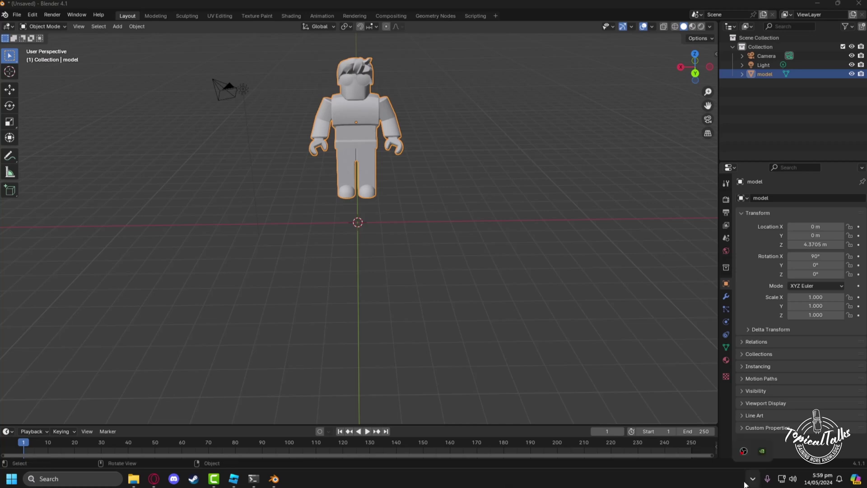
Step: Switch to Material Preview shading to show the hair, sunglasses, jacket and shirt textures
left_click(693, 27)
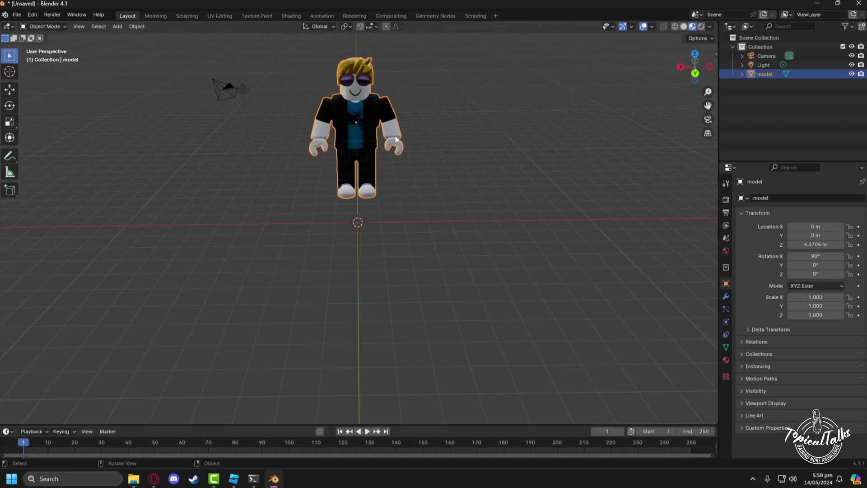
middle_click_drag(403, 128, 478, 199)
scroll(477, 198, "up", 3)
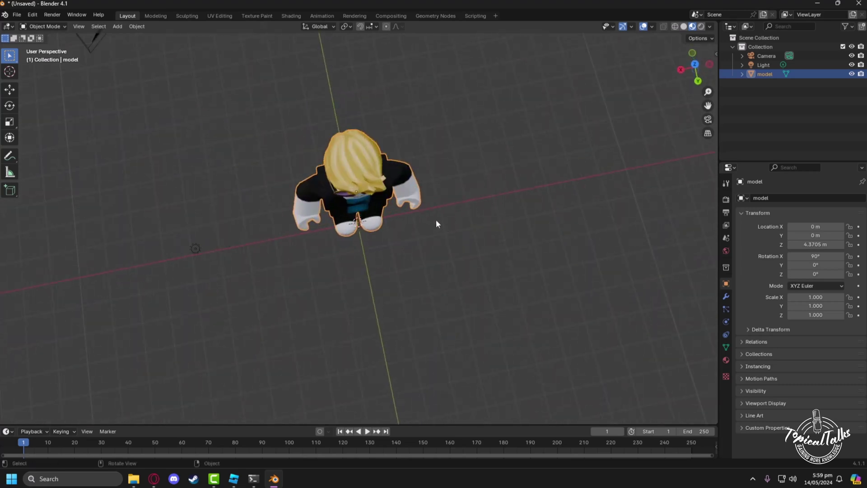
middle_click_drag(436, 223, 420, 184)
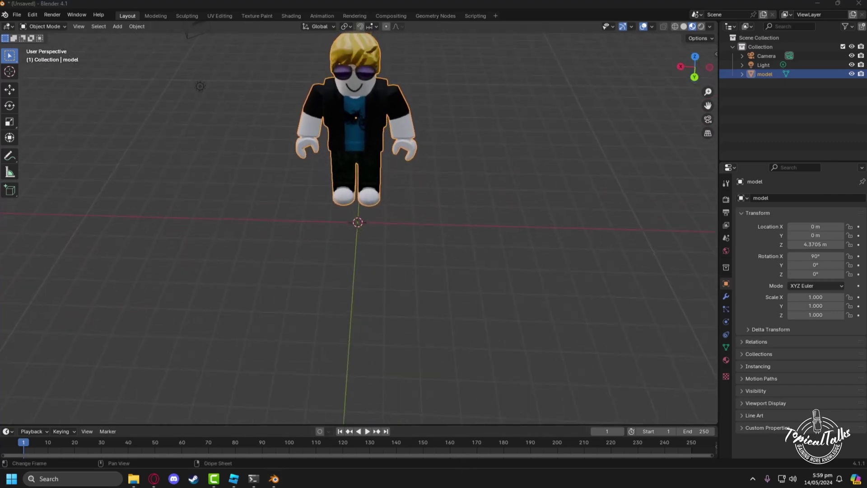